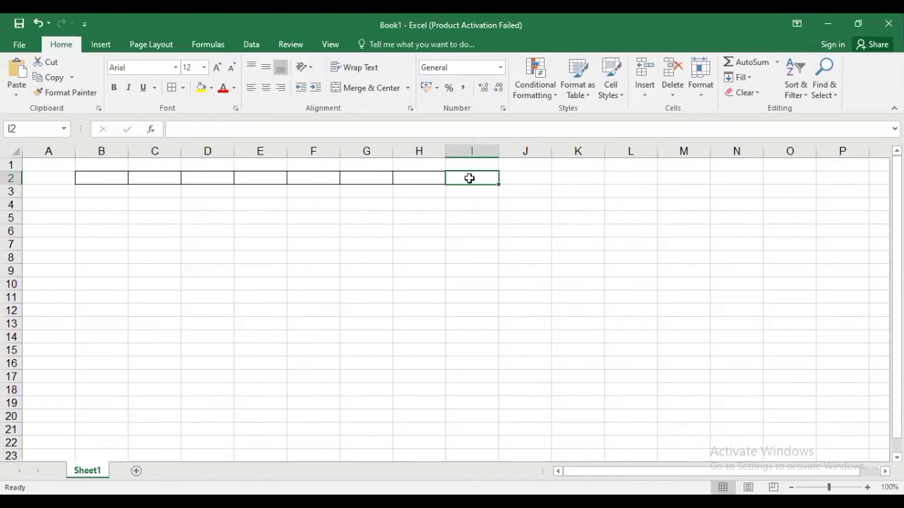
- Create a new blank workbook and enter 1, 0, 1, 0 in cells B2 to E2
left_click(119, 179)
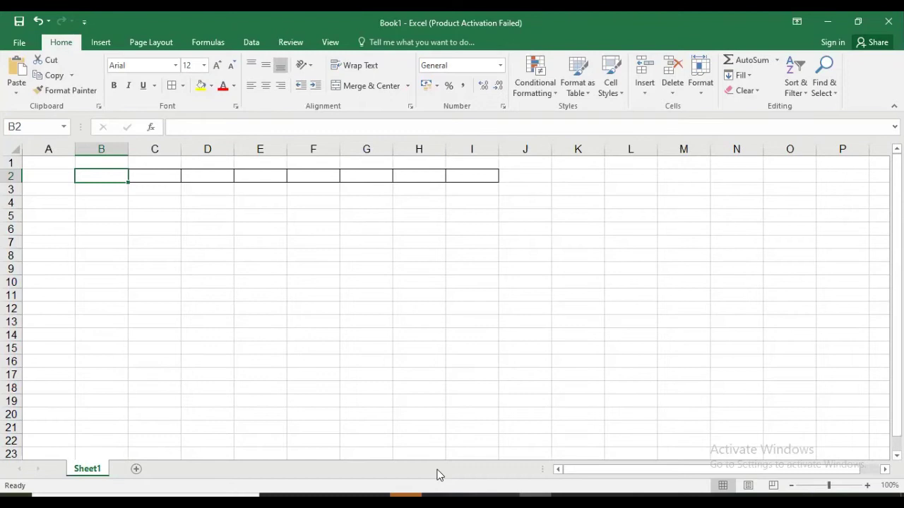
key("ctrl+n")
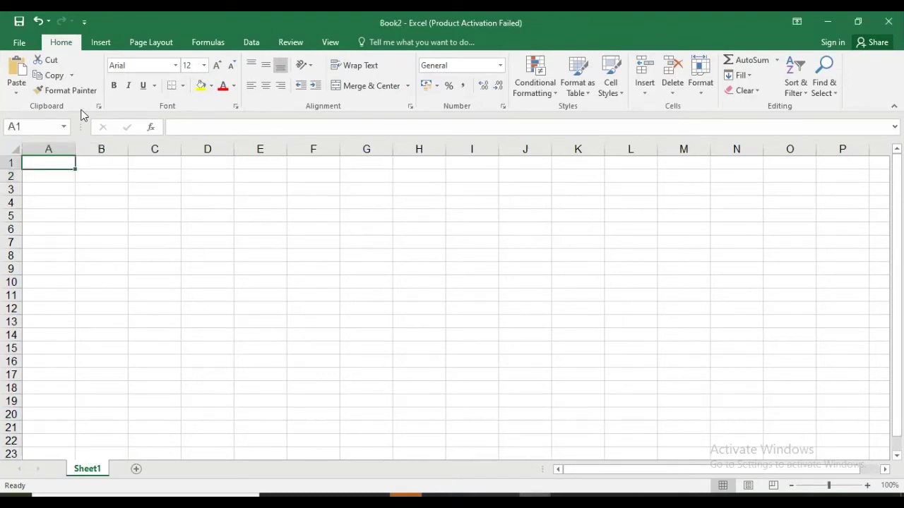
key("Down")
key("Right")
type("1")
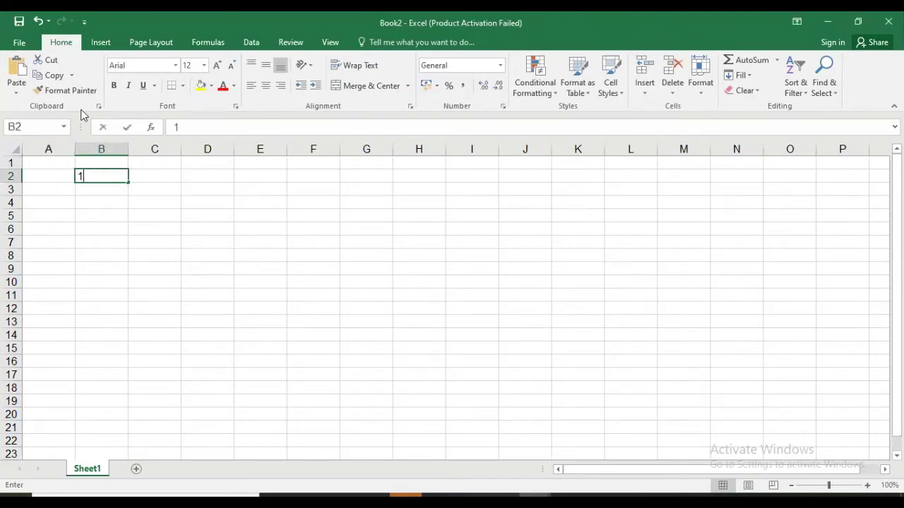
key("Right")
type("0")
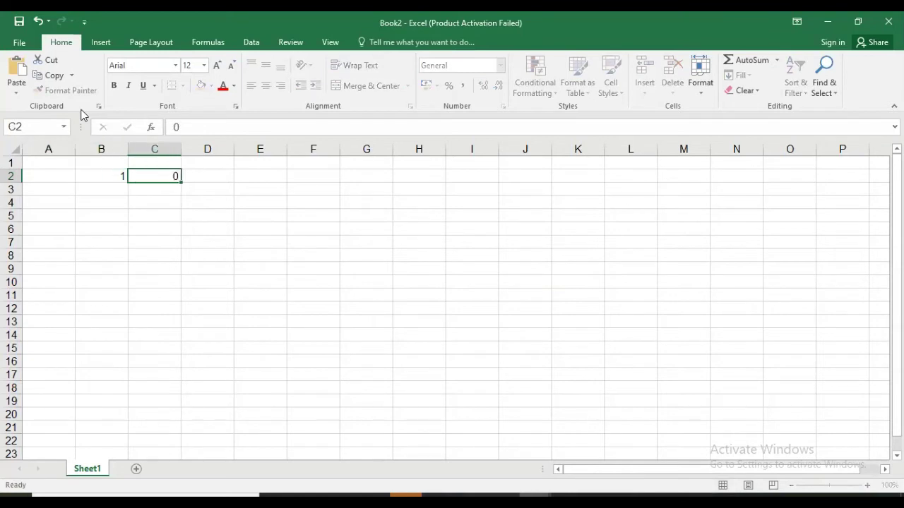
key("Right")
type("1")
key("Right")
type("0")
- Continue the binary digits in row 2 with 1, 0, 1, 0 in cells F2 to I2
key("Right")
type("10")
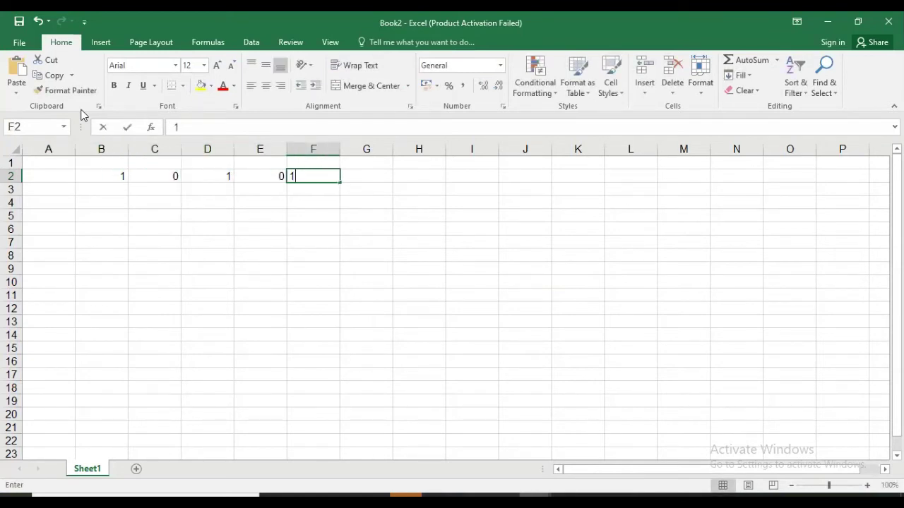
key("BackSpace")
key("Right")
type("0")
key("Right")
type("1")
key("Right")
type("0")
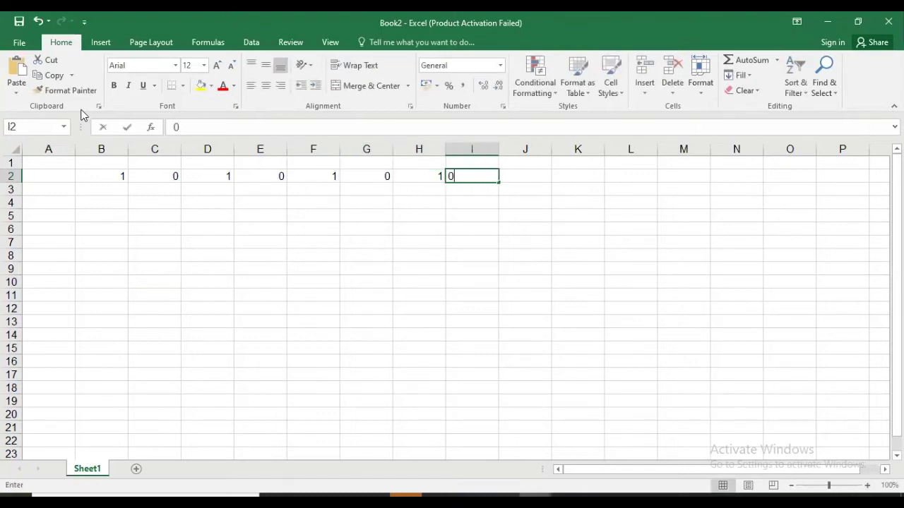
key("Return")
- Apply all borders to the row of binary digits in B2:I2
key("Up")
key("shift+Right")
key("shift+Right")
key("shift+Right")
key("shift+Right")
key("shift+Right")
key("shift+Right")
key("shift+Right")
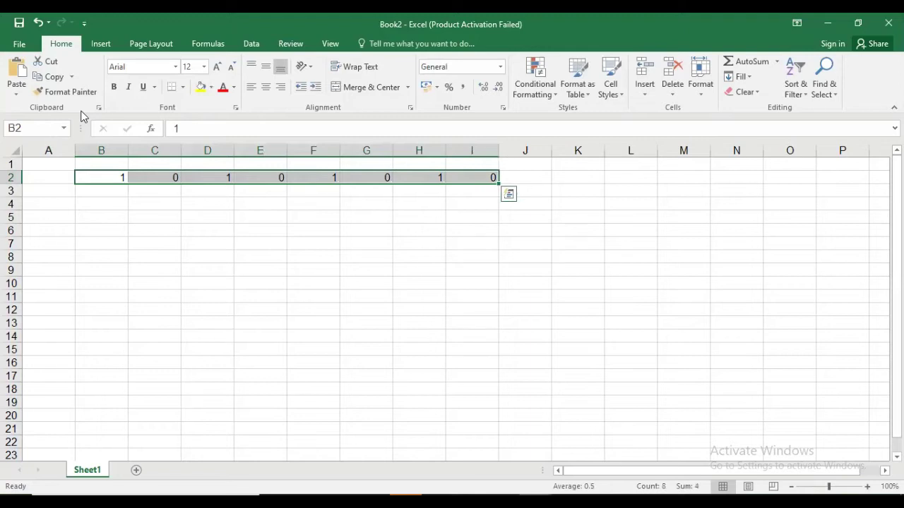
left_click(183, 88)
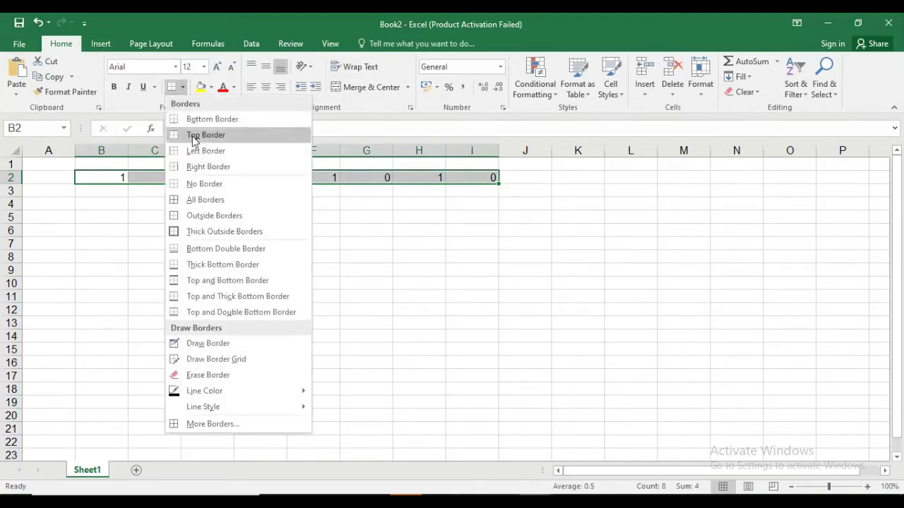
left_click(188, 199)
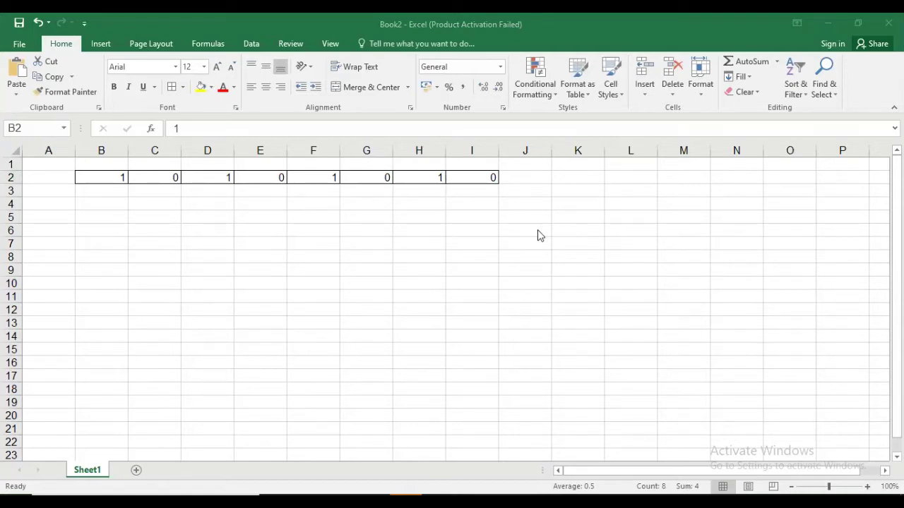
- Enter the place values 1, 2 and 4 in cells I4, H4 and G4, two rows below the digits
left_click(486, 203)
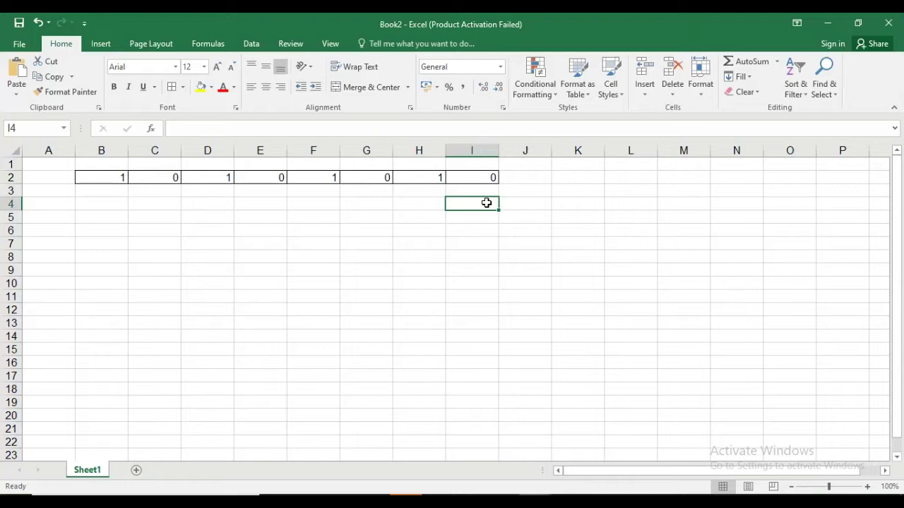
type("1")
key("Escape")
key("Left")
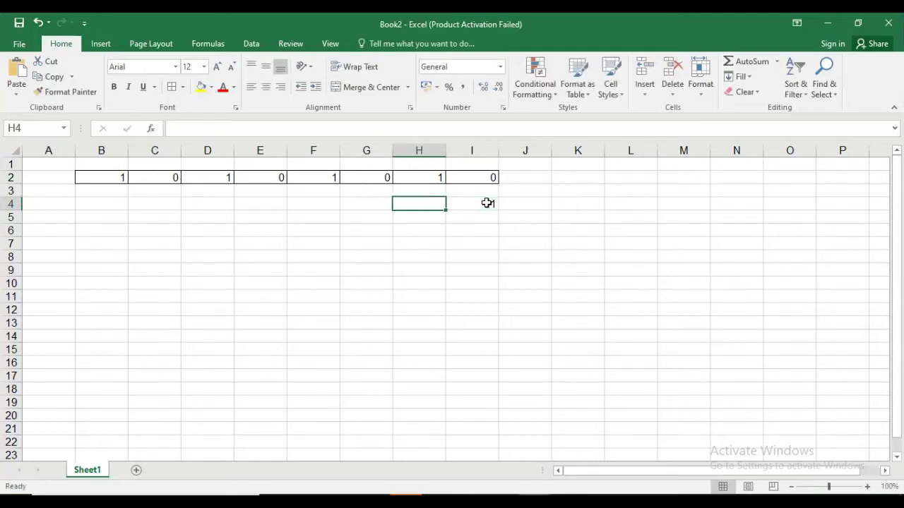
type("2")
key("Return")
key("Up")
key("Left")
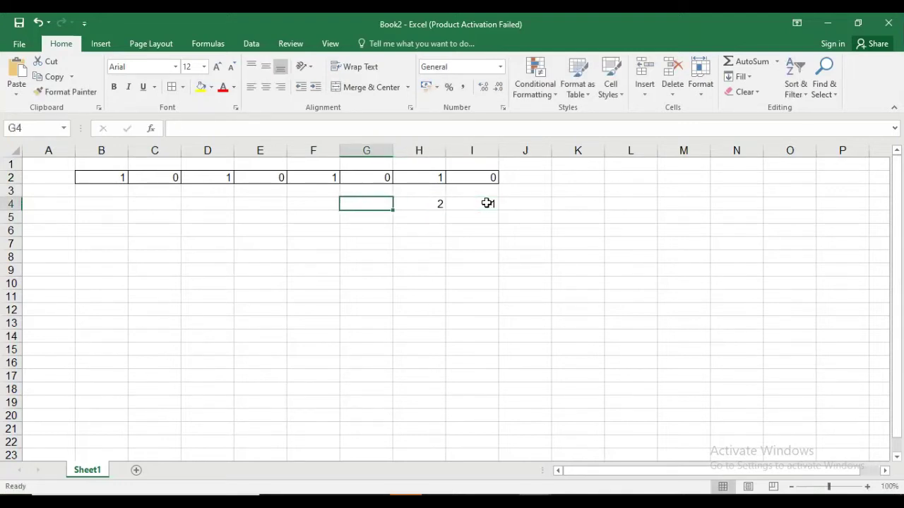
type("4")
key("Return")
key("Up")
- Enter the place values 8 in cell F4 and 16 in cell E4
key("Left")
type("8")
key("Return")
key("Up")
key("Left")
type("16")
key("Return")
key("Up")
- Enter the place values 32, 64 and 128 in cells D4, C4 and B4
key("Left")
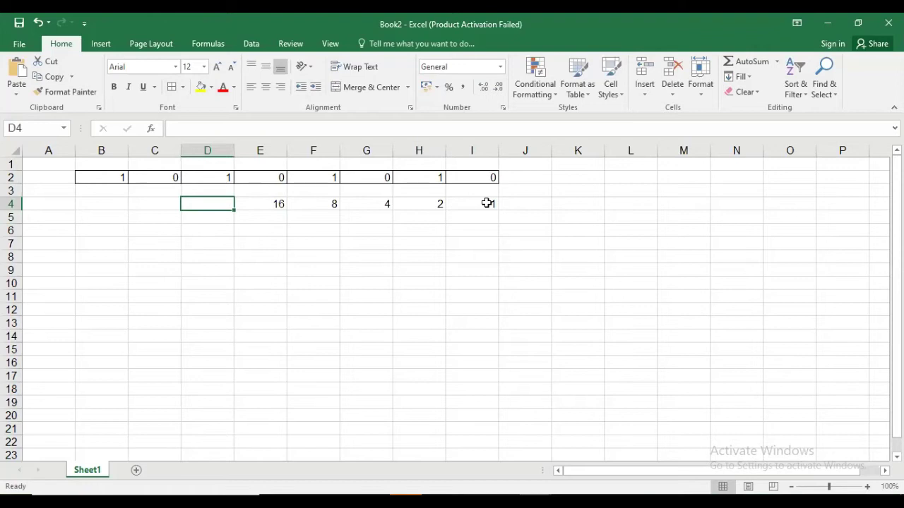
type("32")
key("Return")
key("Up")
key("Left")
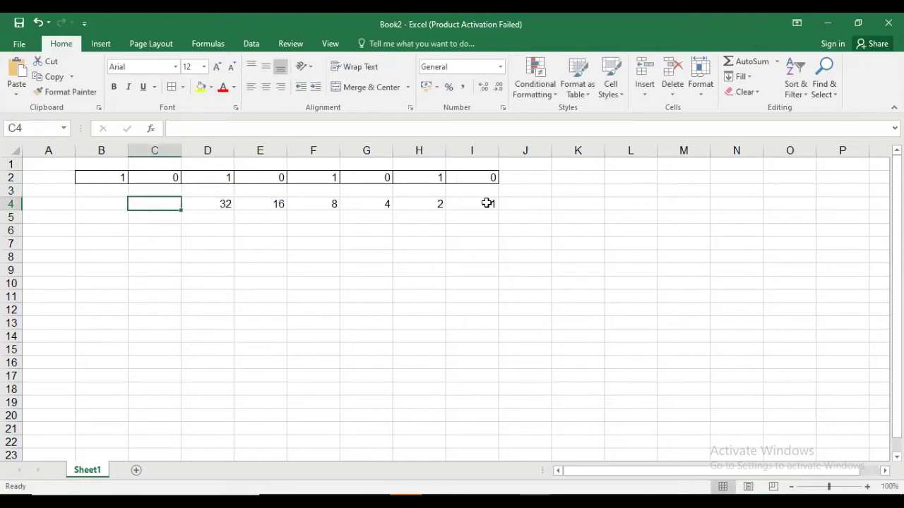
type("64")
key("Return")
key("Up")
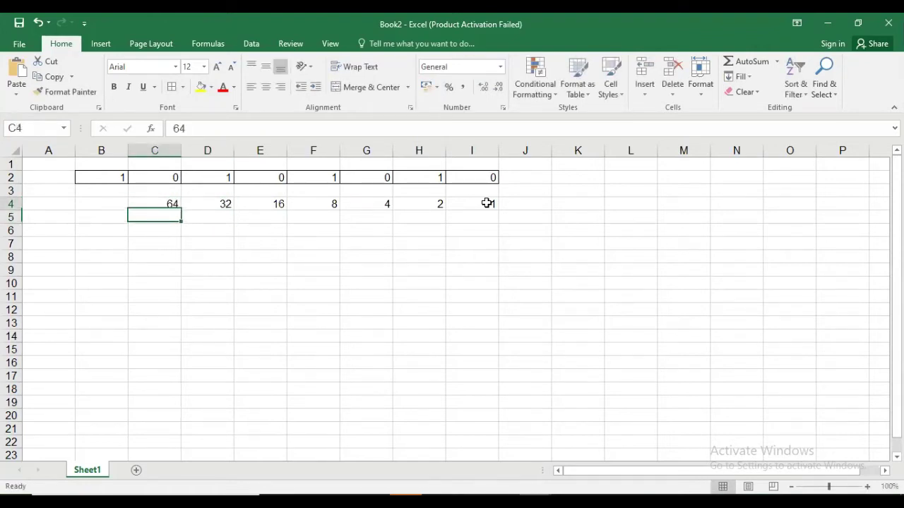
key("Left")
type("128")
key("Return")
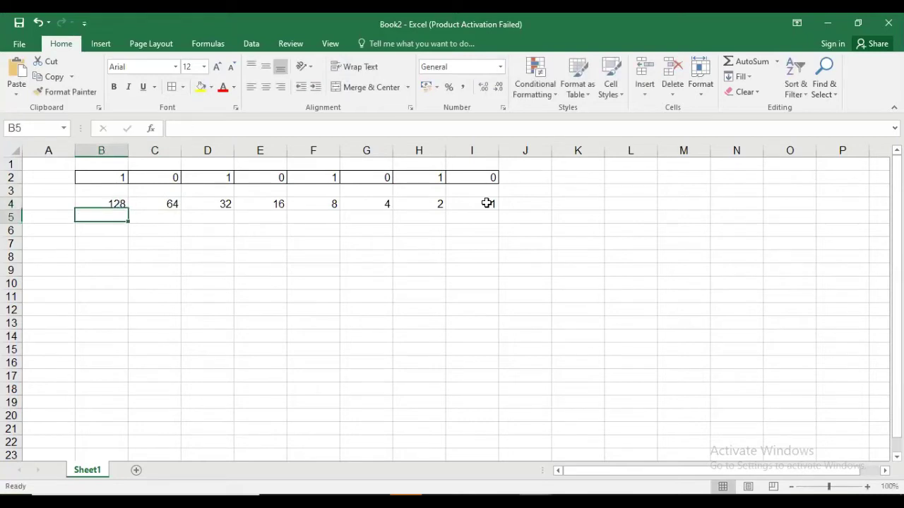
- Enter a right-aligned multiplication sign "x" in cell B3, between the first digit and its place value
key("Up")
key("Up")
key("Up")
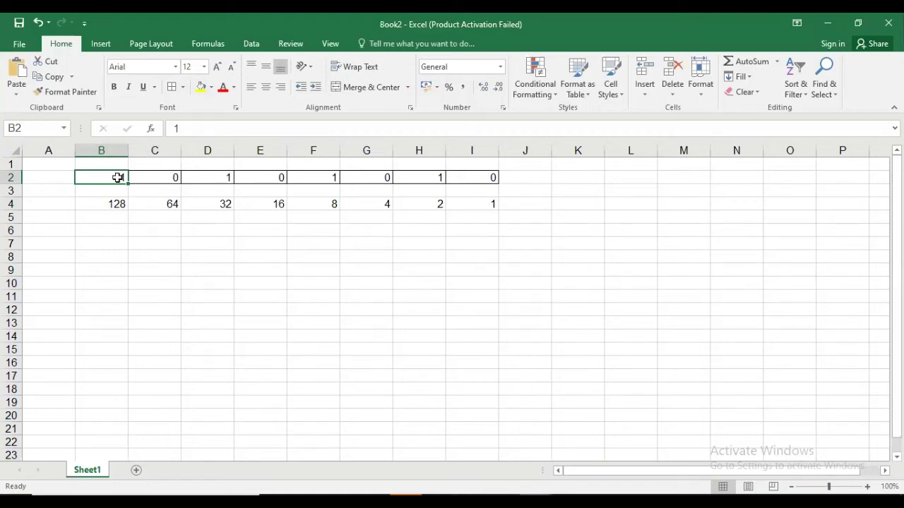
left_click(119, 230)
key("Up")
key("Up")
key("Up")
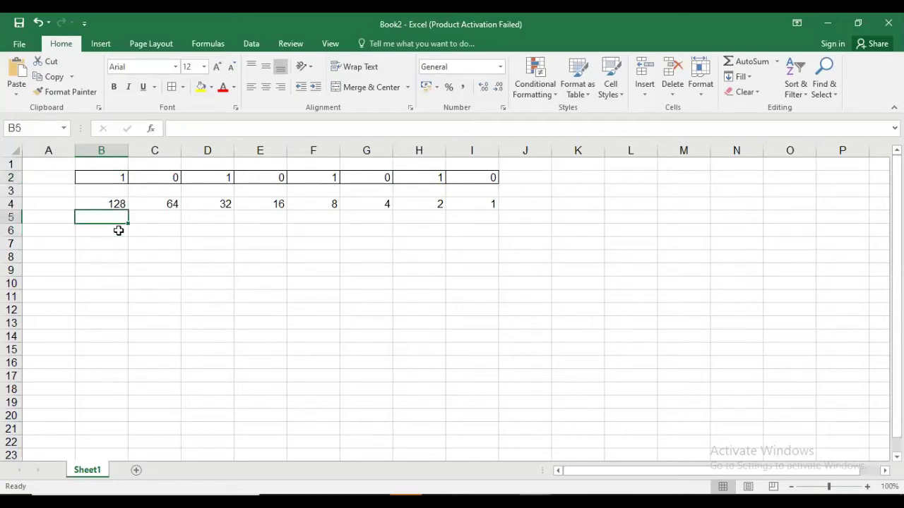
type("x")
key("Return")
key("Up")
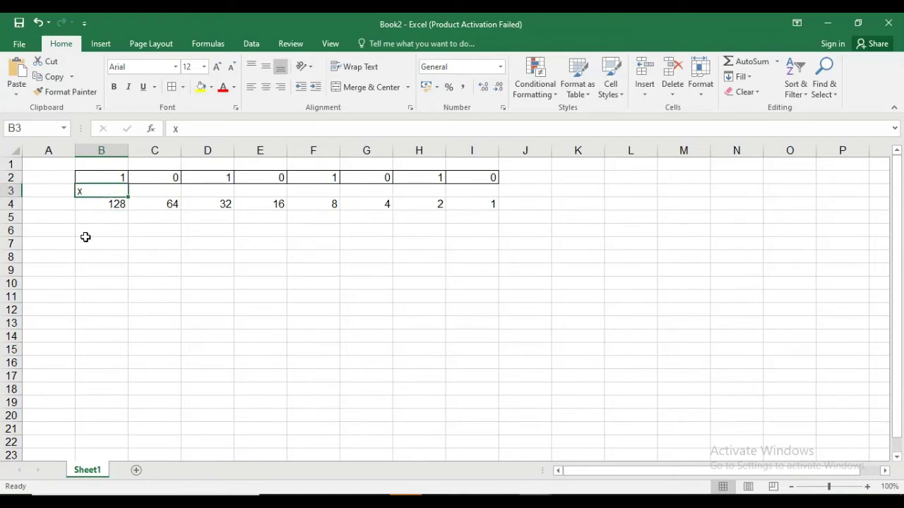
left_click(280, 87)
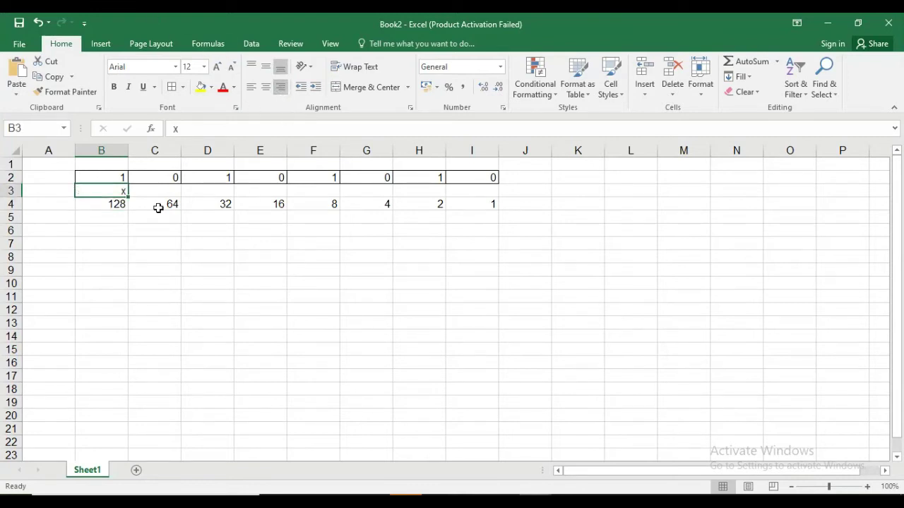
- Enter the first column's product, 128, in cell B6
left_click(116, 230)
type("128")
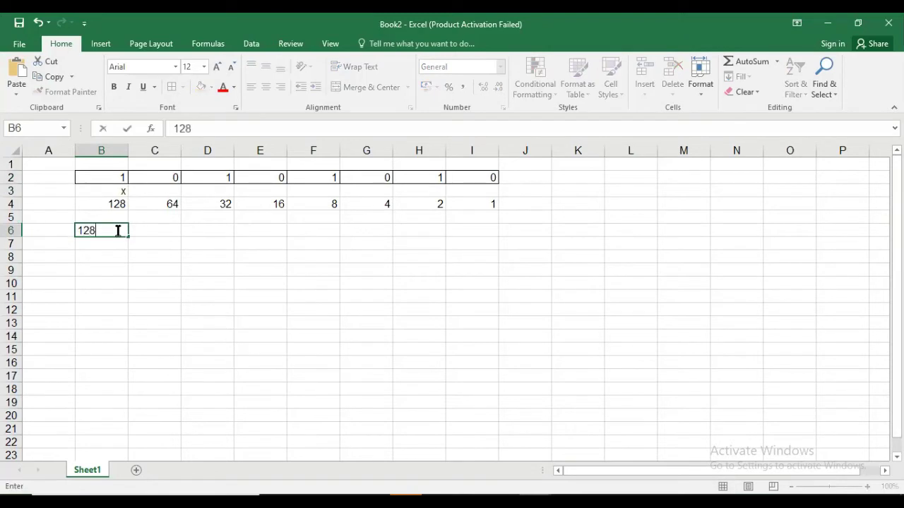
key("Tab")
- Fill the "x" from cell B3 across row 3 to cell I3
key("Up")
key("Up")
key("Up")
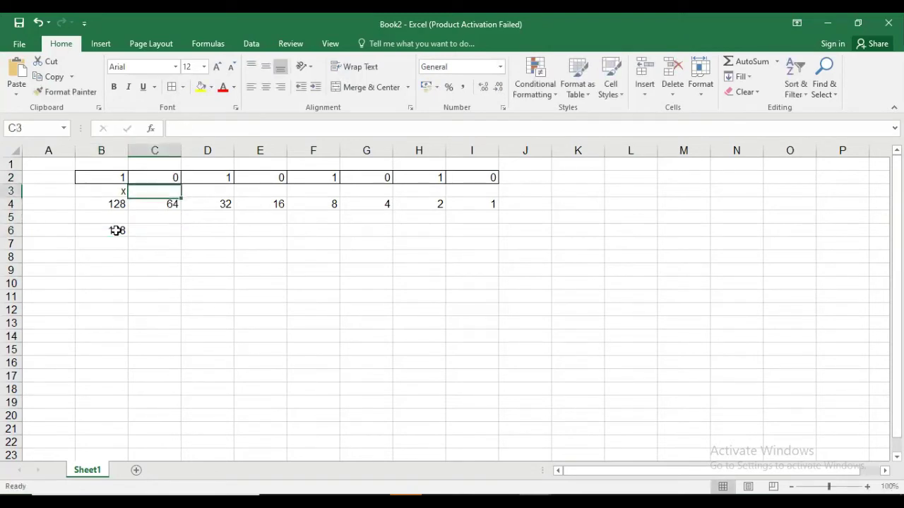
key("Left")
left_click_drag(127, 197, 469, 197)
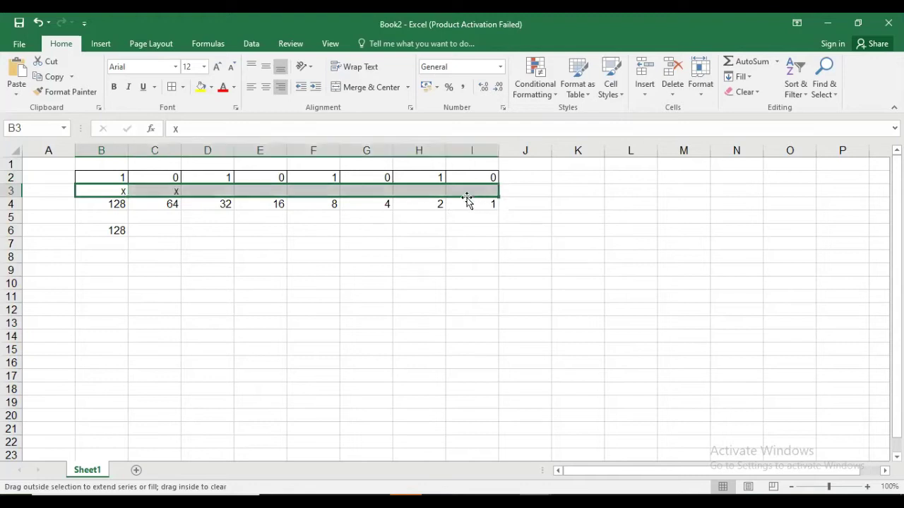
- Enter the products 0 in cell C6 and 32 in cell D6
left_click(163, 219)
left_click(161, 233)
double_click(161, 233)
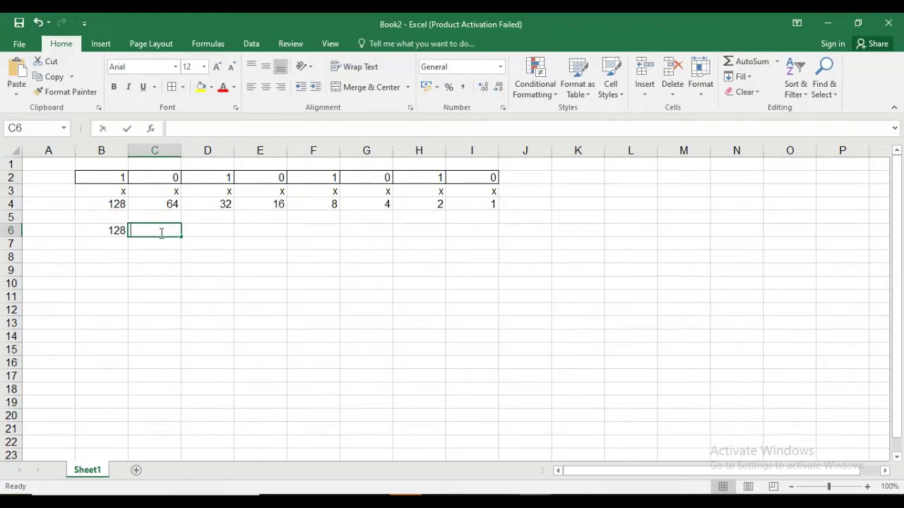
type("0")
key("Return")
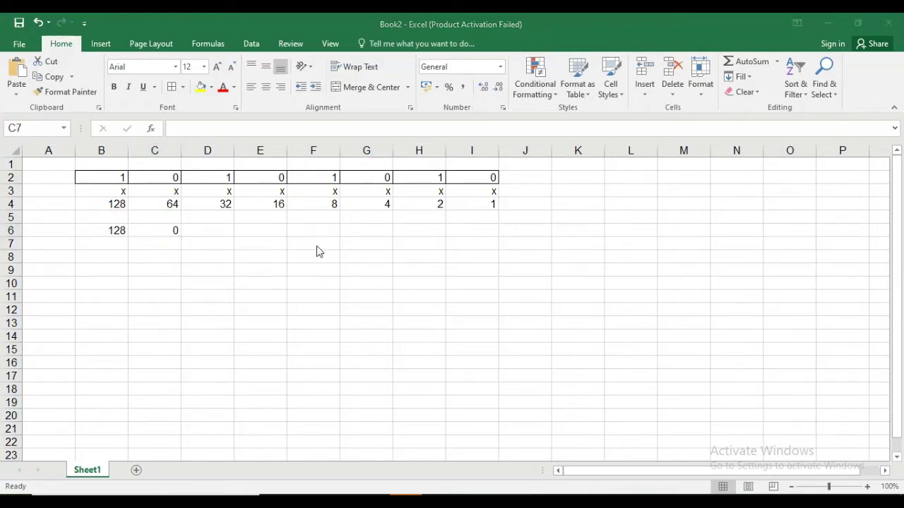
left_click(225, 230)
type("32")
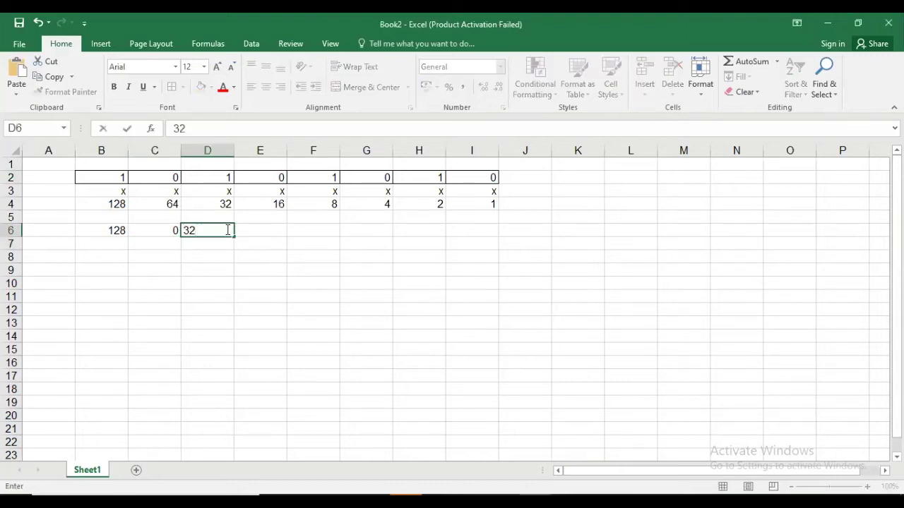
key("Return")
- Enter the products 0 in cell E6 and 8 in cell F6
key("Up")
key("Right")
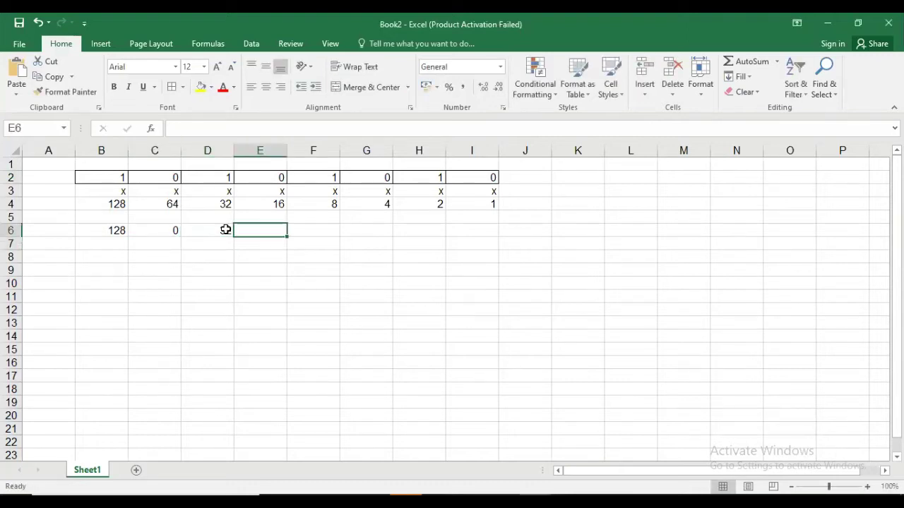
type("0")
key("Return")
key("Up")
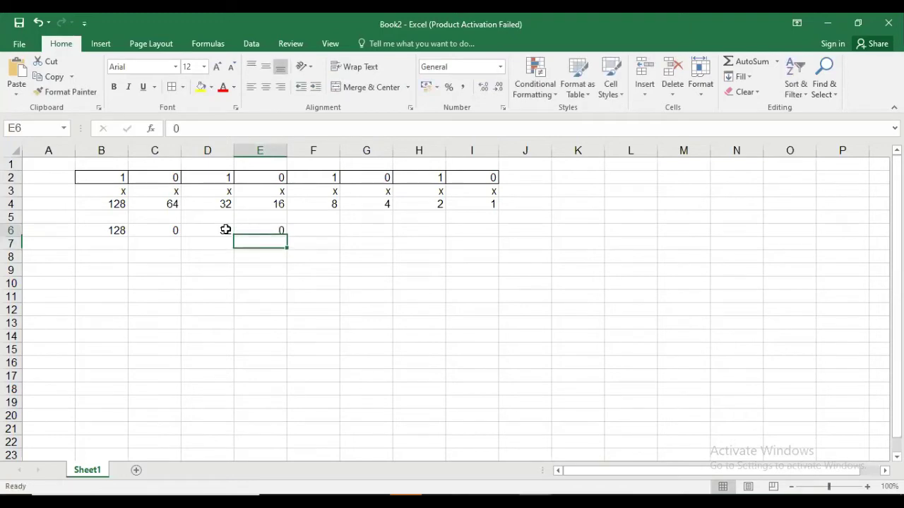
key("Right")
type("8")
key("Return")
- Enter the remaining products 0, 2 and 0 in cells G6, H6 and I6
key("Up")
key("Right")
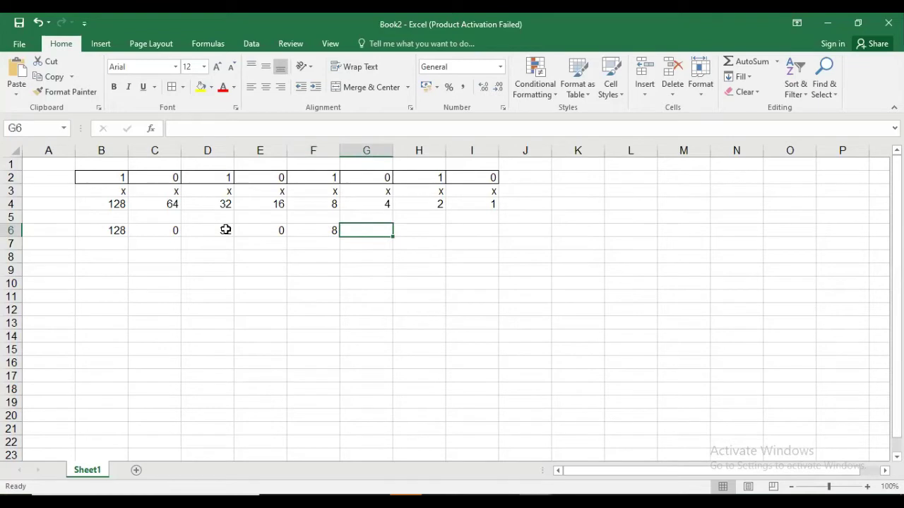
type("0")
key("Return")
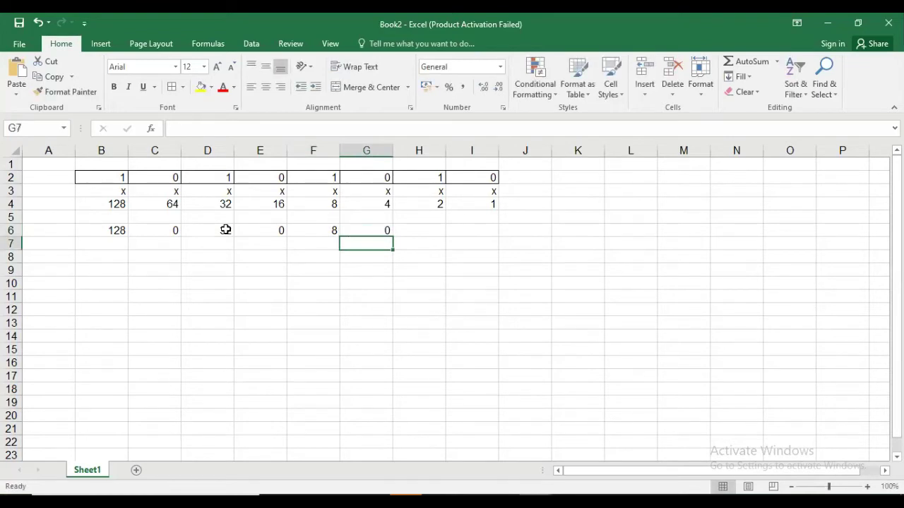
key("Up")
key("Right")
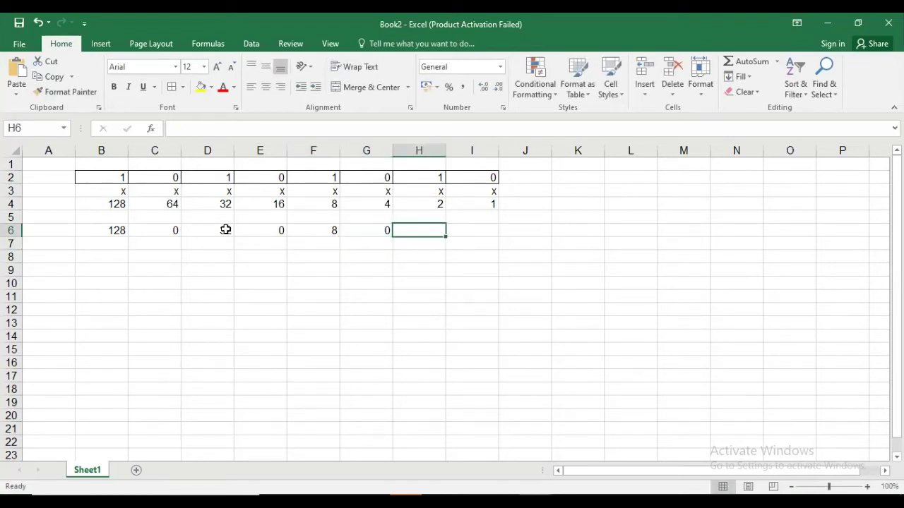
type("2")
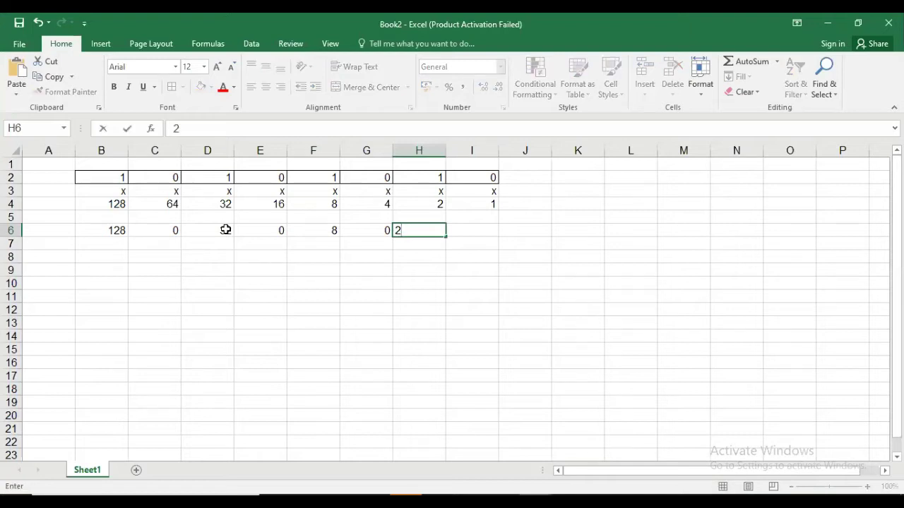
key("Return")
key("Up")
key("Right")
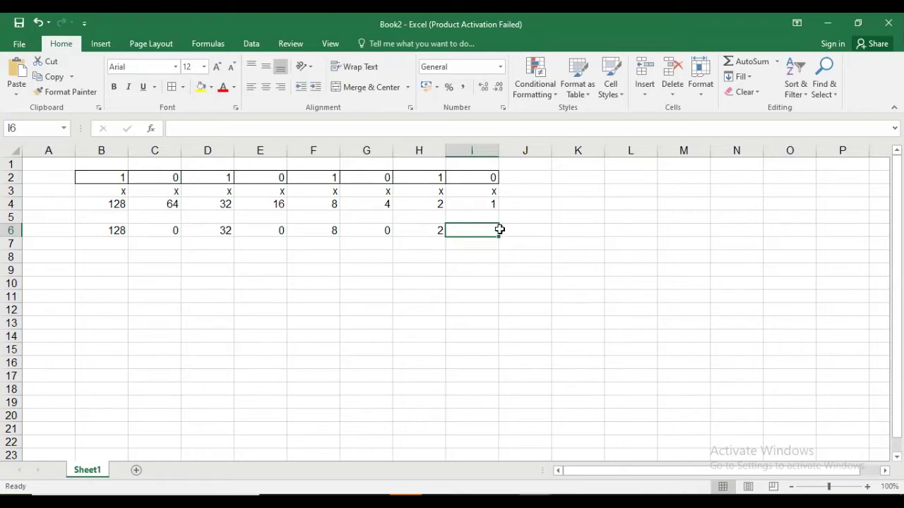
type("0")
key("Return")
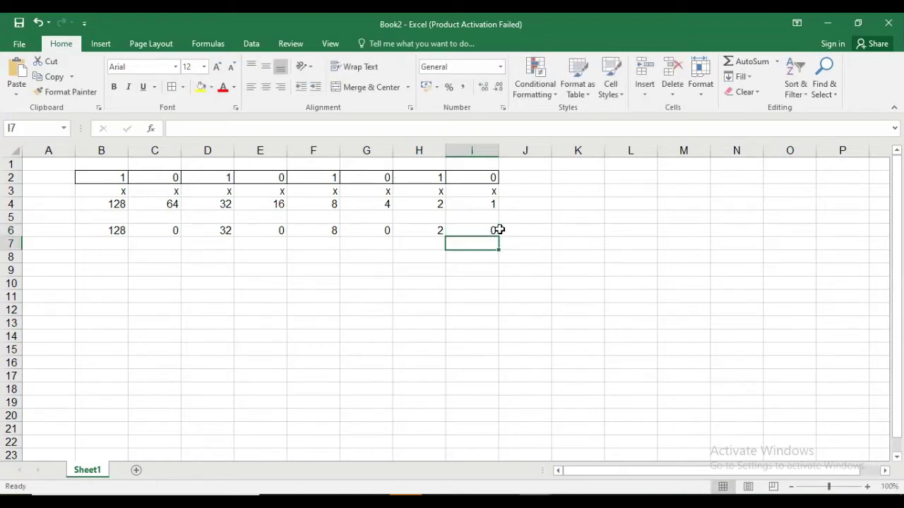
- Total the products in B6:I6 with a SUM formula in cell J6
key("Up")
key("Right")
type("=")
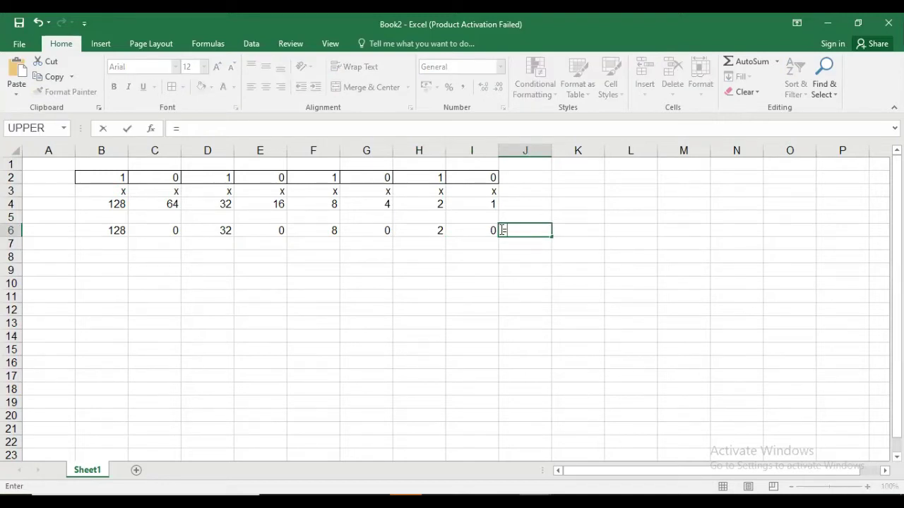
type("sum(")
key("Left")
key("shift+Left")
key("shift+Left")
key("shift+Left")
key("shift+Left")
key("shift+Left")
key("shift+Left")
key("shift+Left")
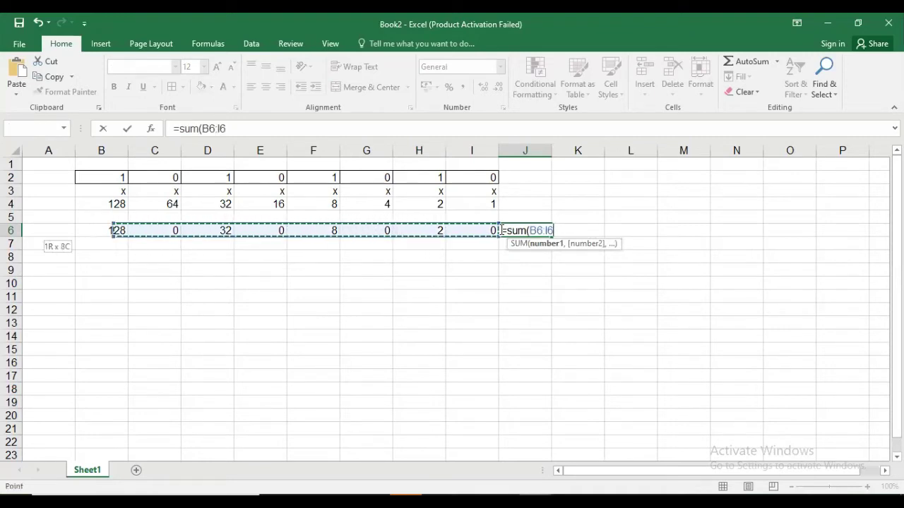
key("Return")
key("Up")
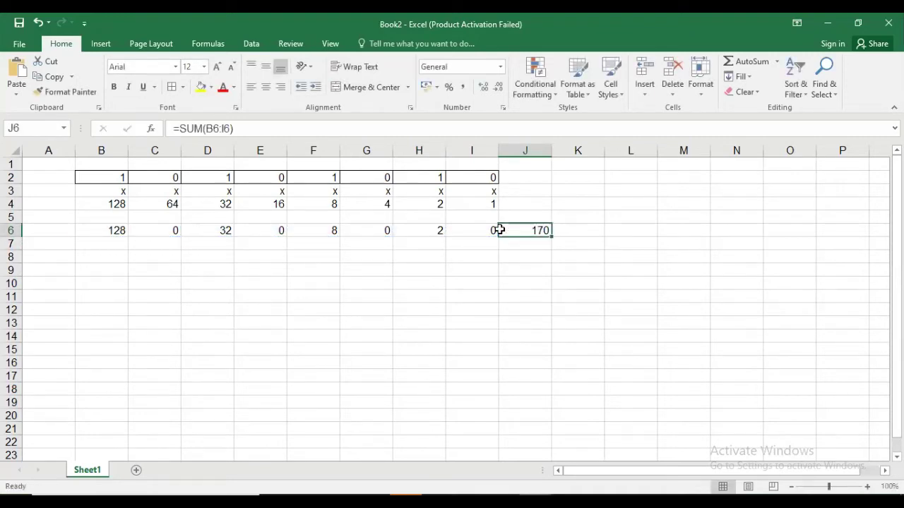
- Review the binary digits in B2:I2 against their decimal total in cell J6
left_click_drag(117, 178, 471, 179)
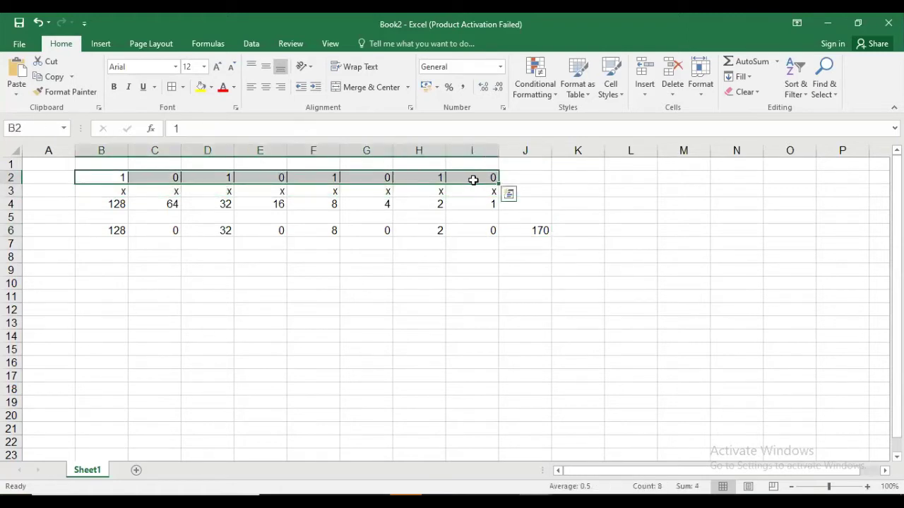
left_click(540, 228)
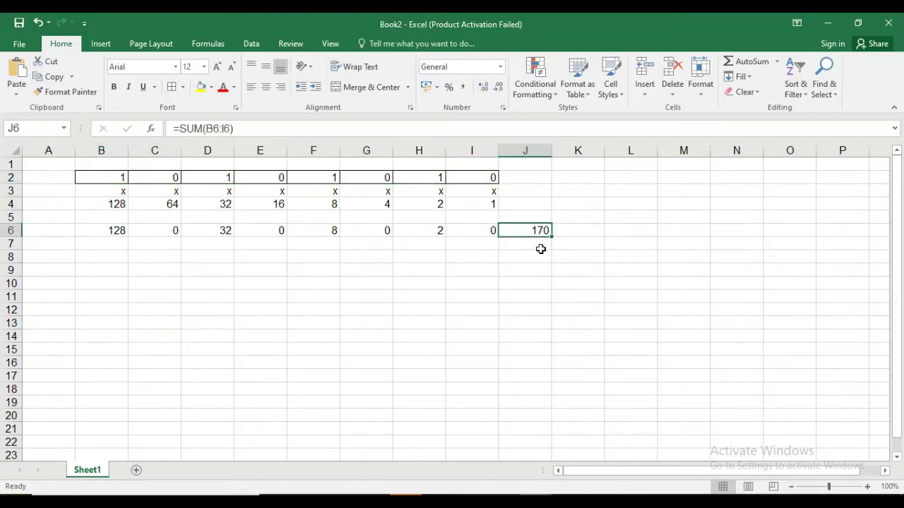
left_click_drag(86, 172, 490, 179)
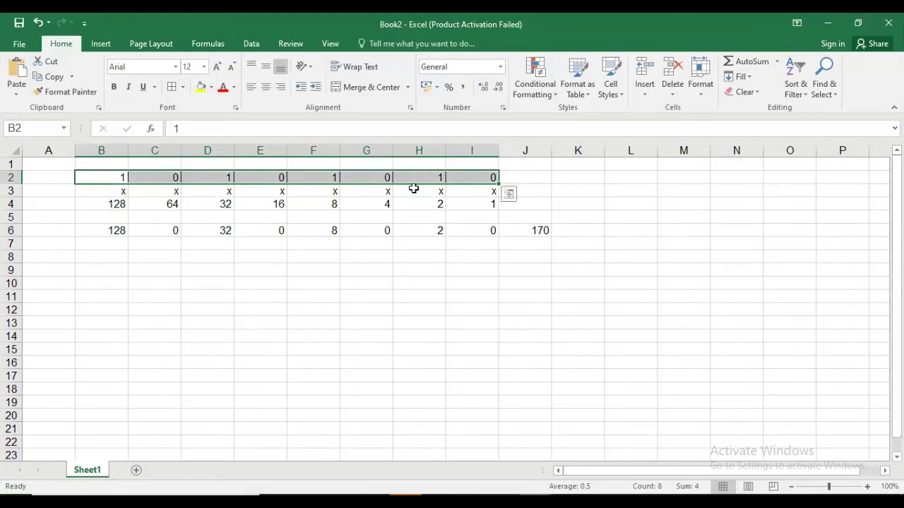
left_click(403, 242)
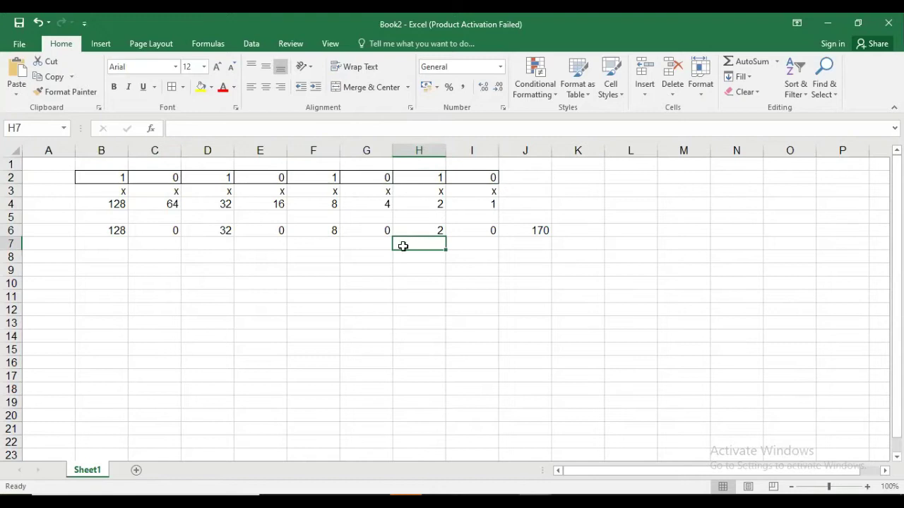
left_click(517, 238)
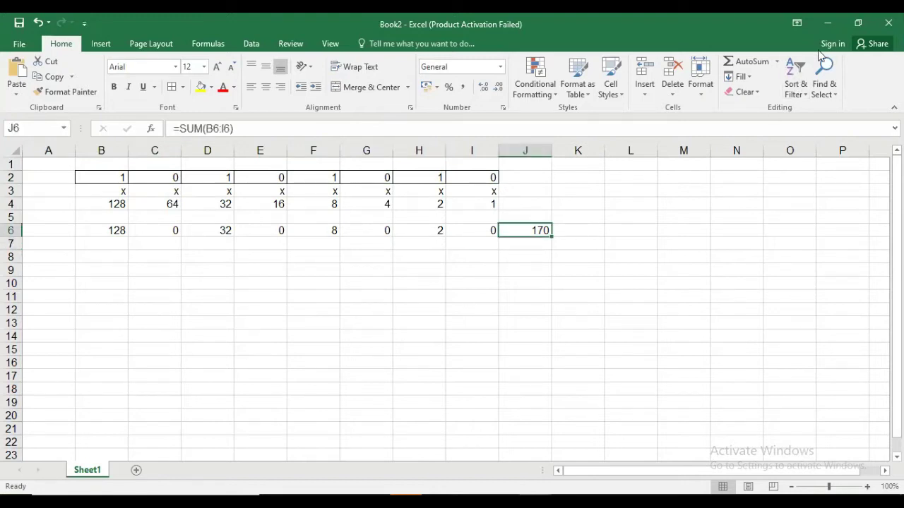
- Switch between the textbook document's Table 4.1 and the worksheet to compare the bit definition with the digits in B2 and C2
left_click(827, 23)
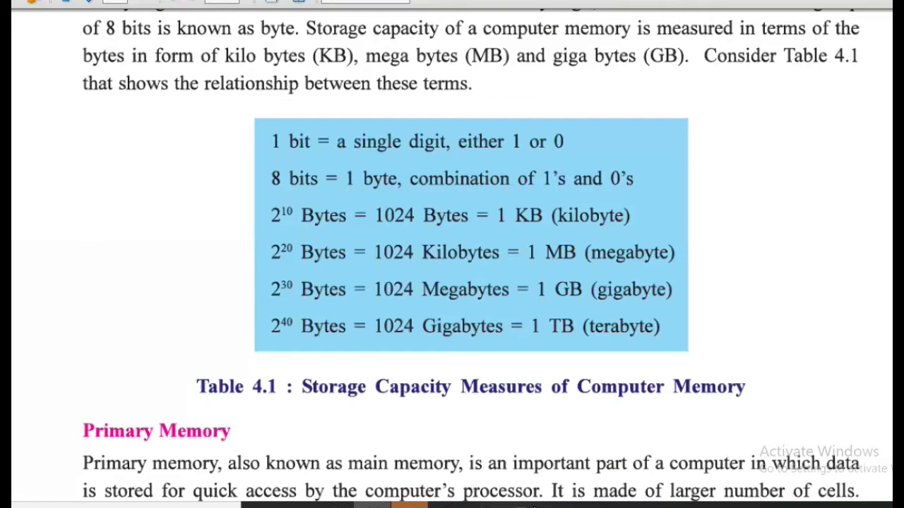
left_click(536, 505)
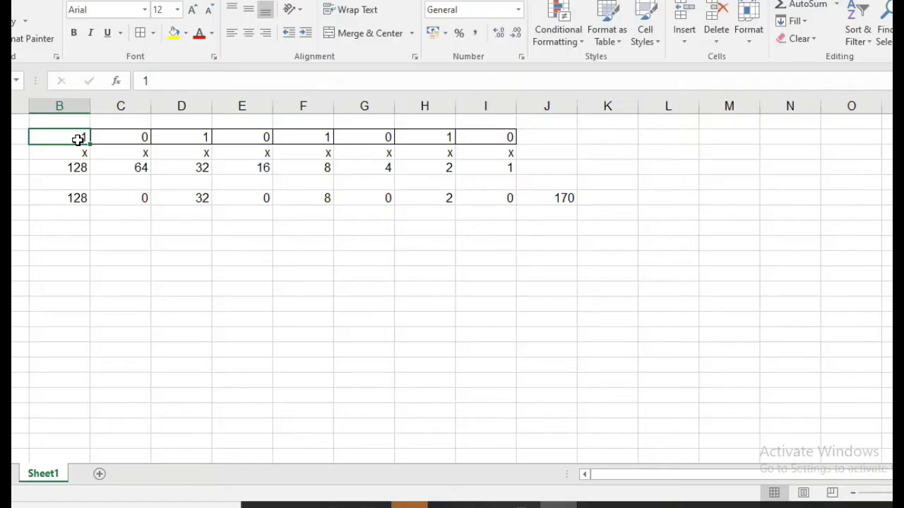
left_click(123, 135)
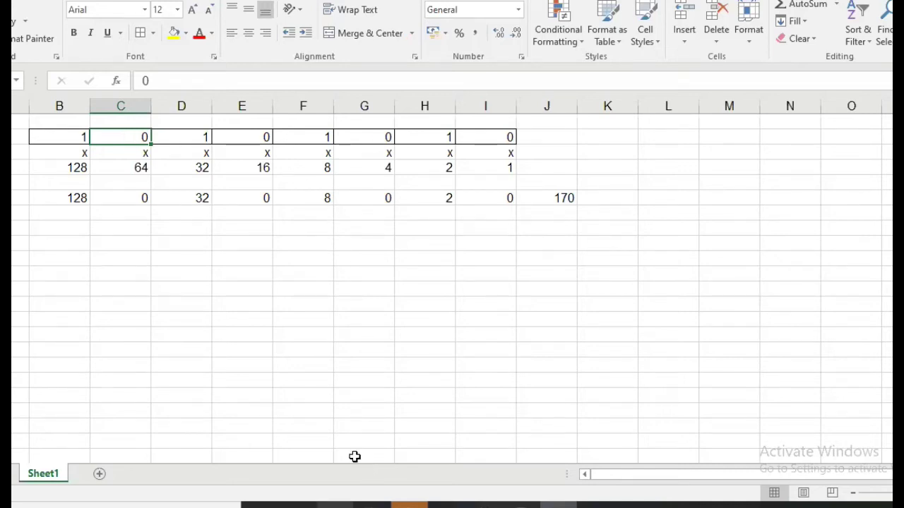
key("alt+Tab")
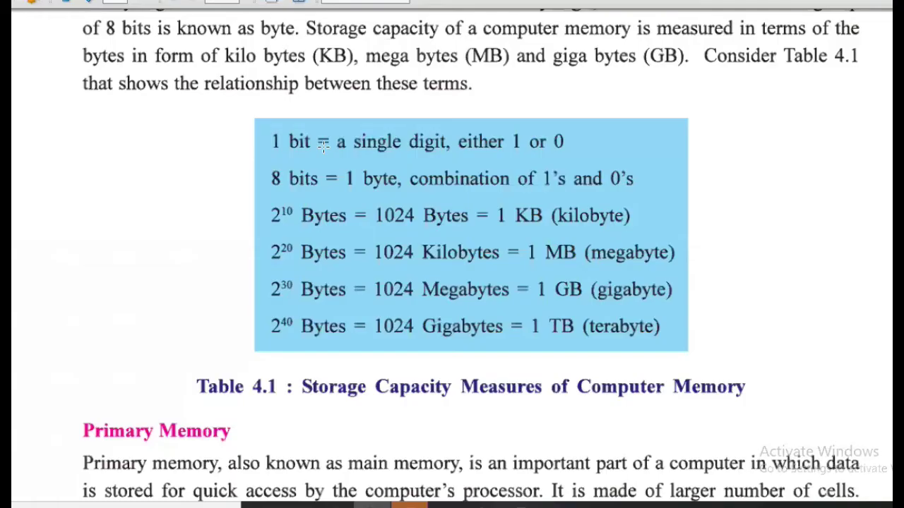